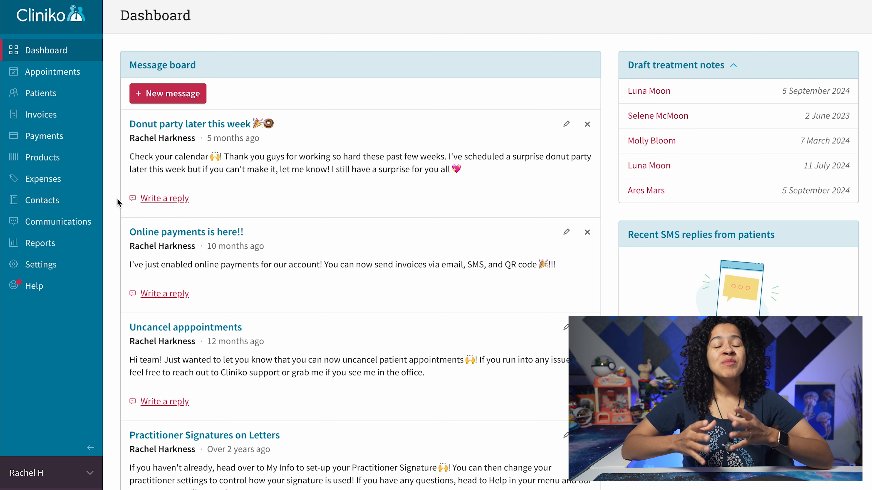
# In the general settings, set the appointment calendar's time range to start at 8:00 and choose a new end hour.
pyautogui.click(95, 274)
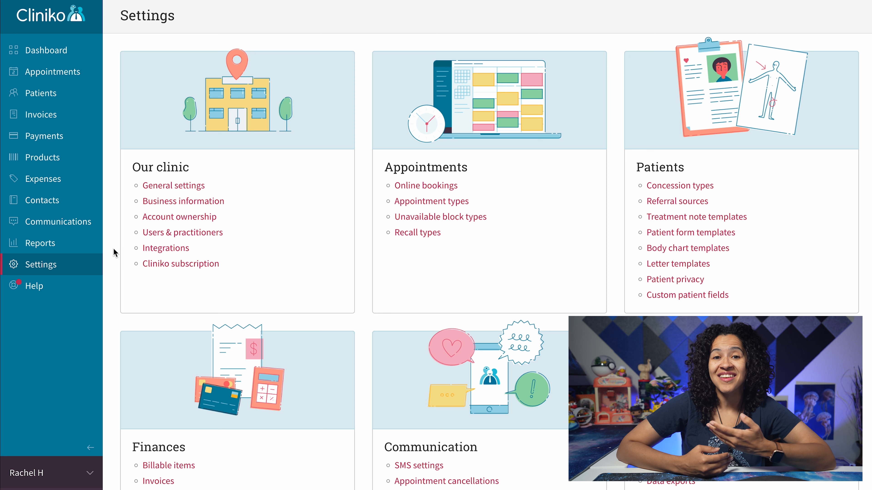
pyautogui.click(147, 187)
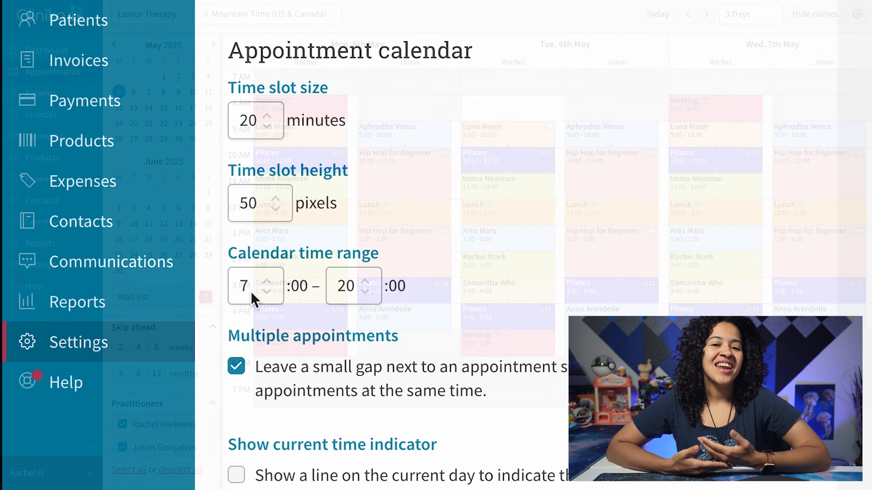
pyautogui.click(134, 236)
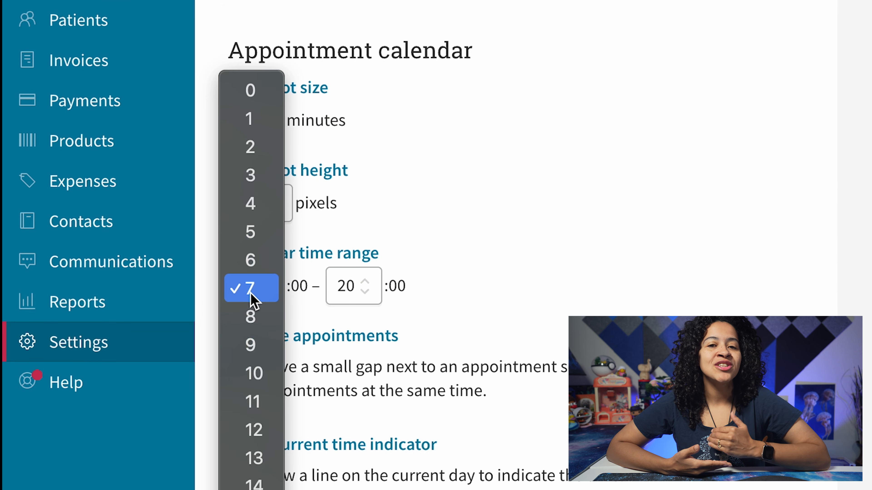
pyautogui.click(260, 324)
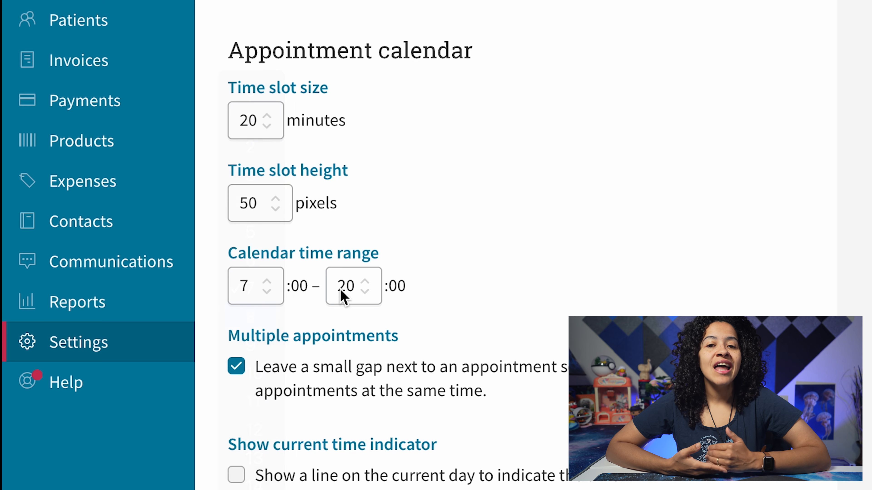
pyautogui.click(341, 291)
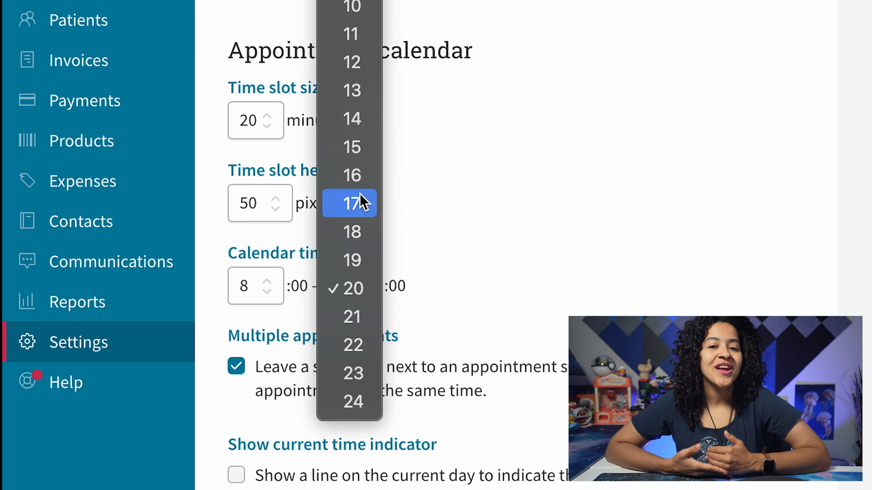
pyautogui.click(361, 69)
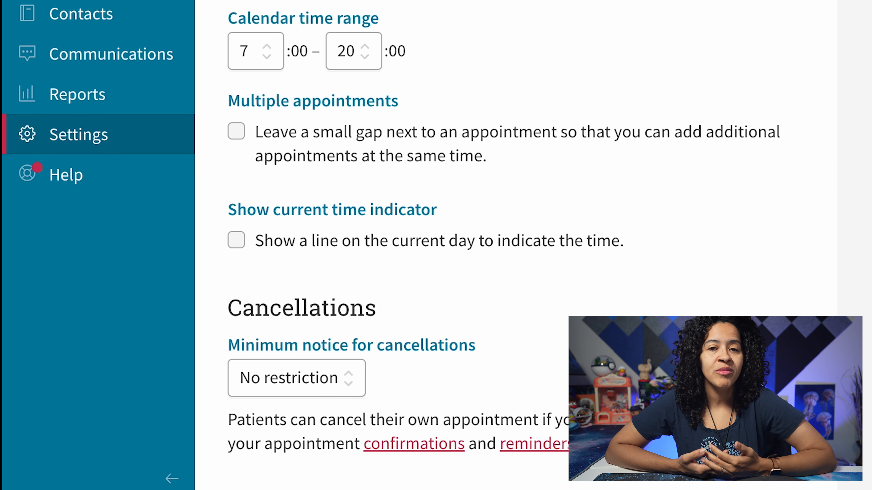
# Enable the small gap for multiple appointments and the line indicating the current time on the appointment calendar.
pyautogui.click(640, 144)
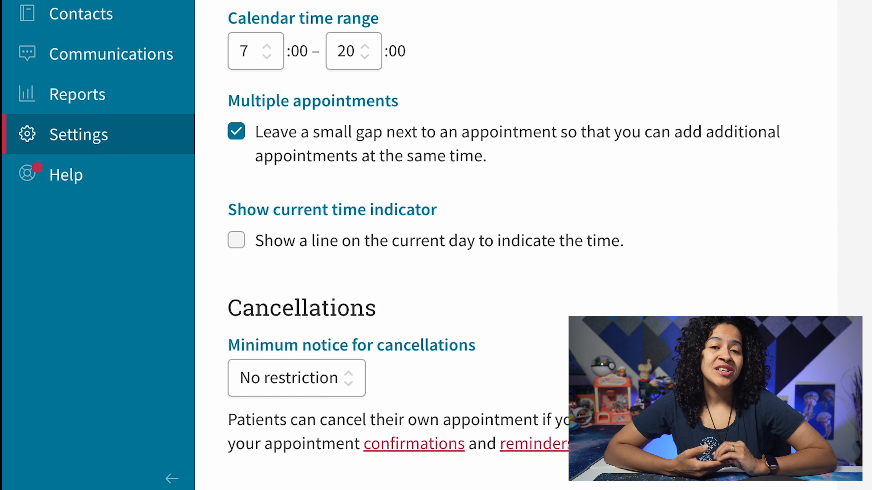
pyautogui.click(554, 241)
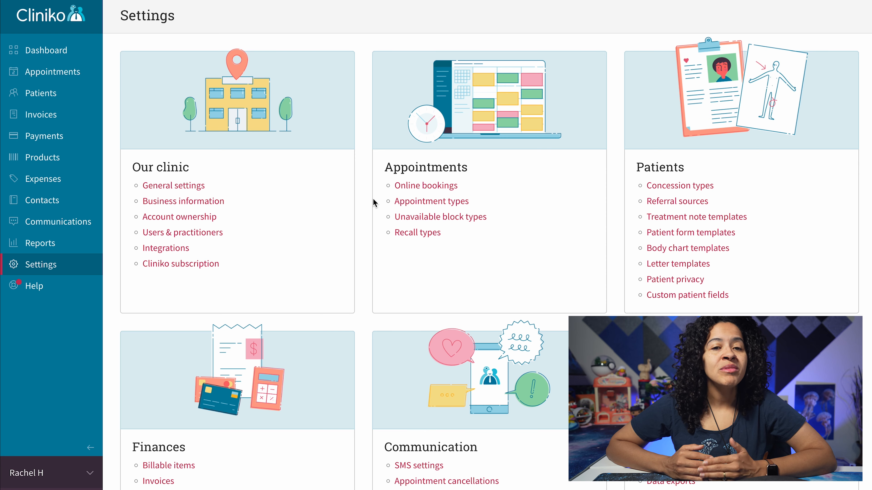
# Set the colour of the Pilates appointment type to #DA9BB8.
pyautogui.click(406, 201)
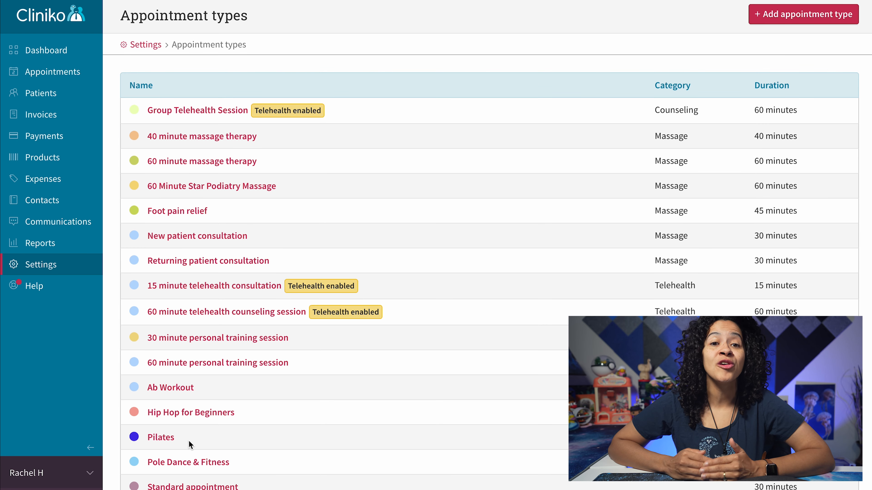
pyautogui.click(169, 440)
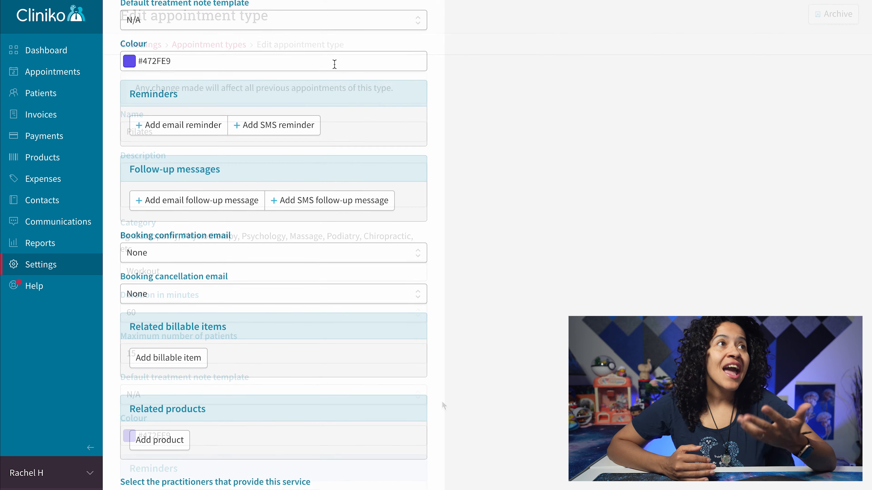
pyautogui.click(330, 55)
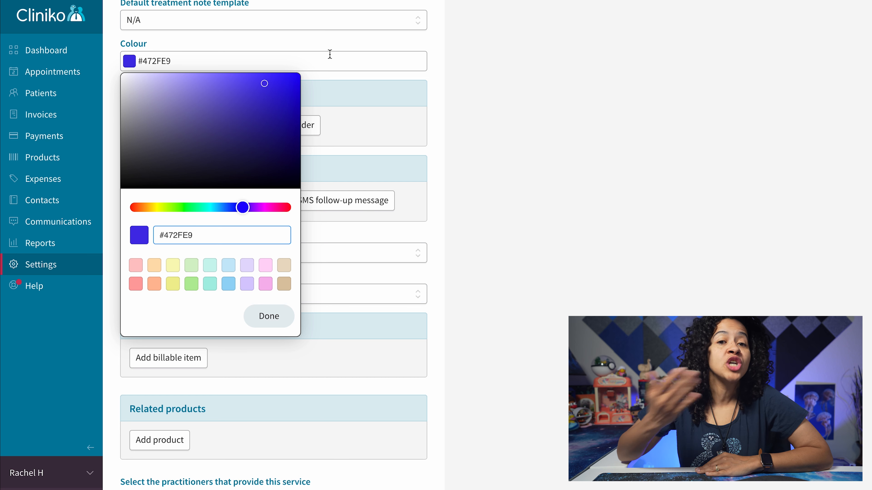
pyautogui.click(244, 237)
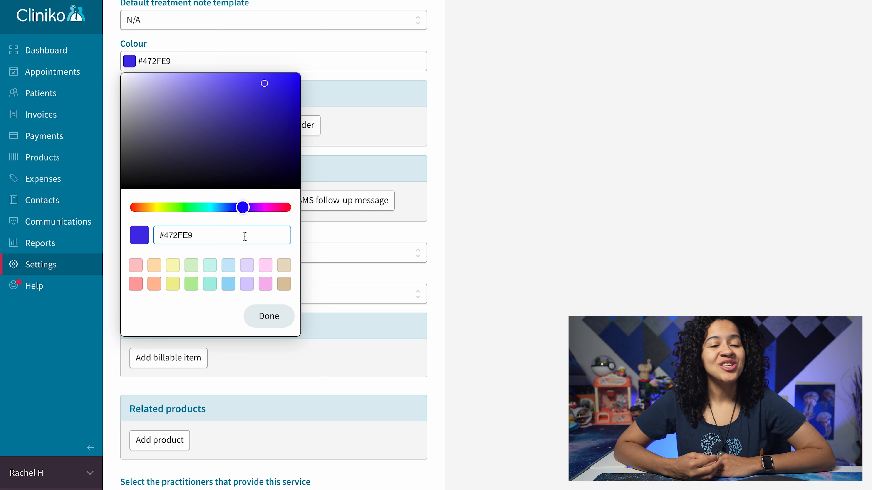
pyautogui.doubleClick(185, 237)
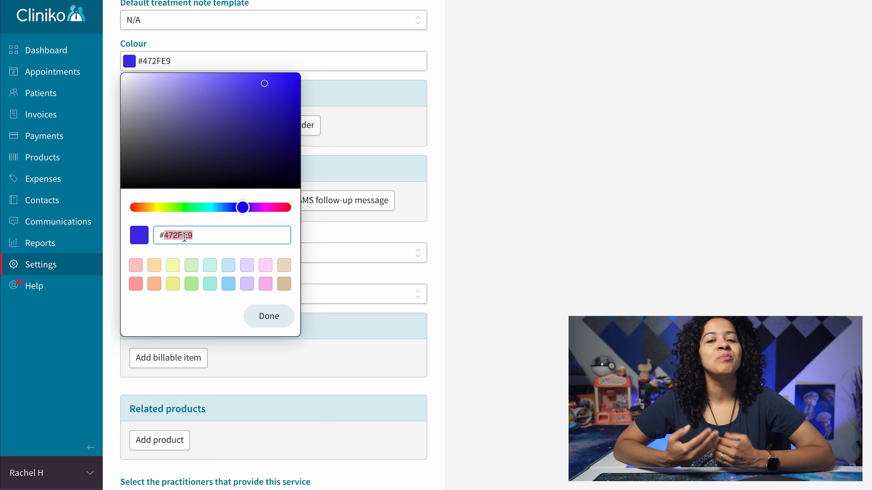
pyautogui.write('DA9BB8')
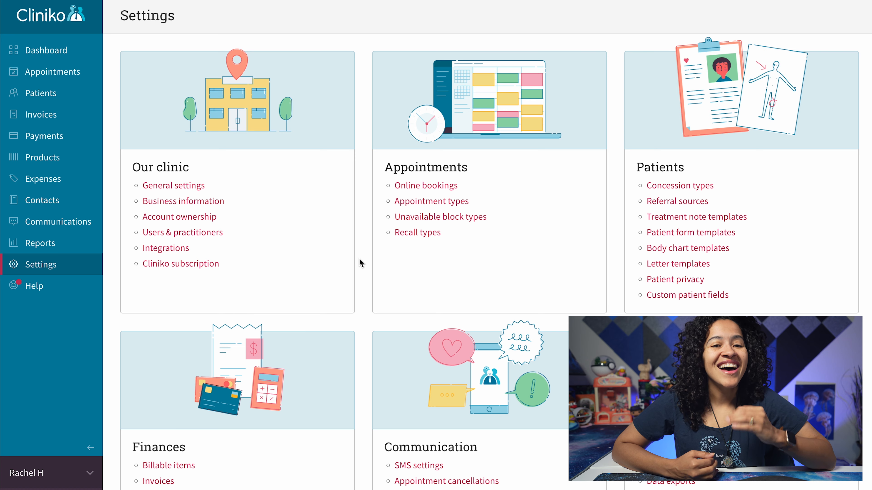
# Set the colour of the Meeting unavailable block type to #F8A5C4.
pyautogui.click(401, 216)
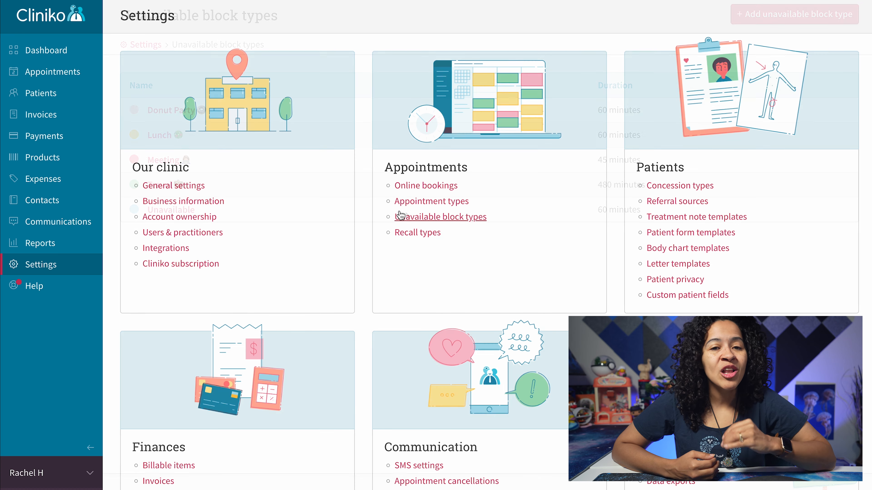
pyautogui.click(176, 162)
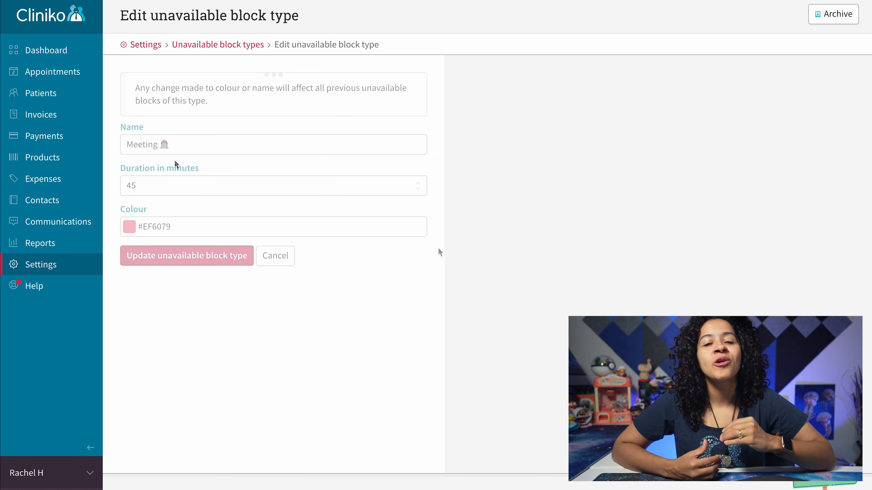
pyautogui.click(166, 225)
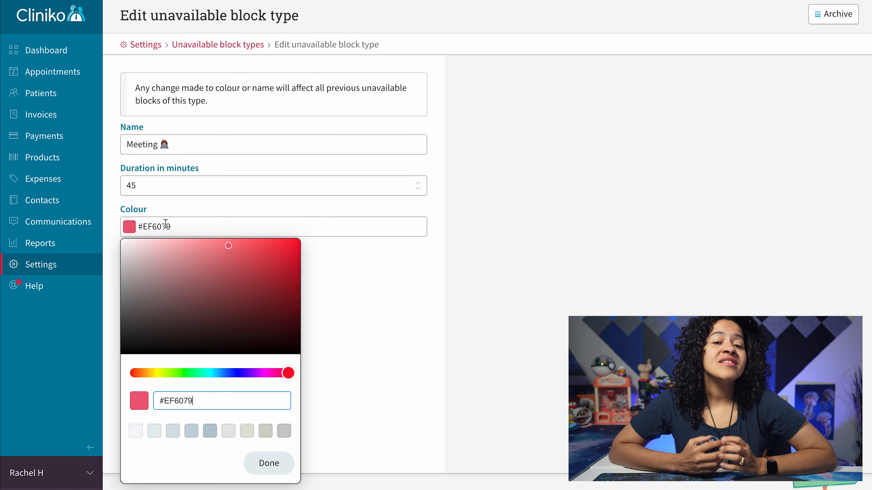
pyautogui.doubleClick(177, 399)
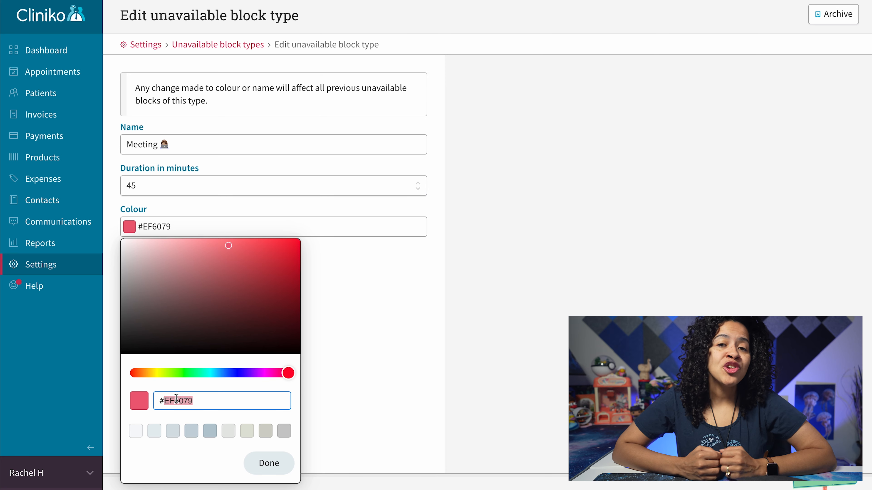
pyautogui.write('F8A5C4')
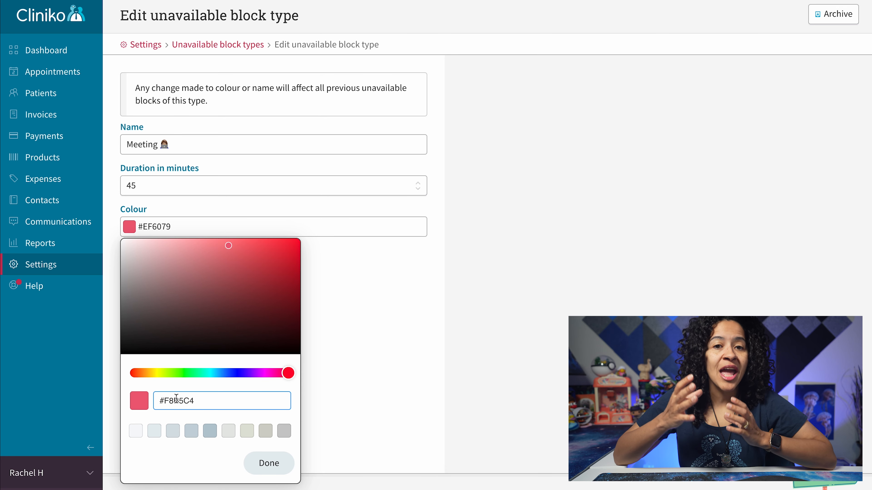
pyautogui.click(274, 464)
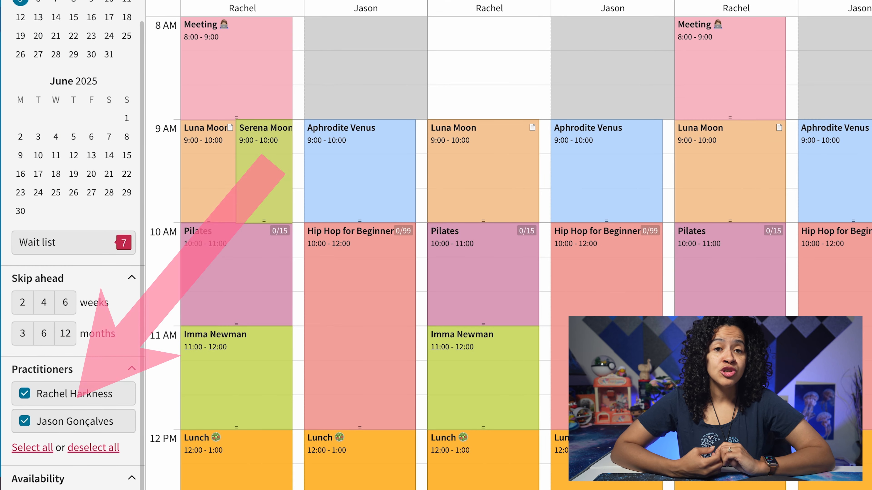
# Hide and reshow the second practitioner, hide the first practitioner's column, and move the first practitioner below the second in the list.
pyautogui.click(25, 421)
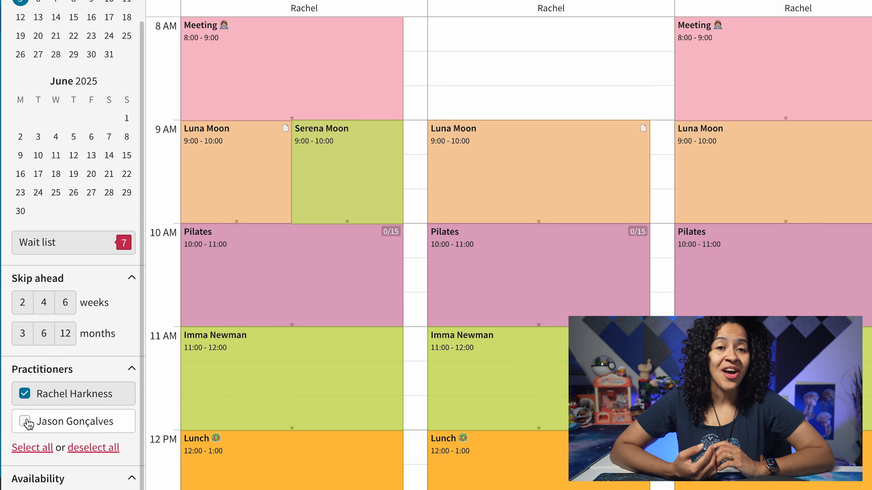
pyautogui.click(26, 422)
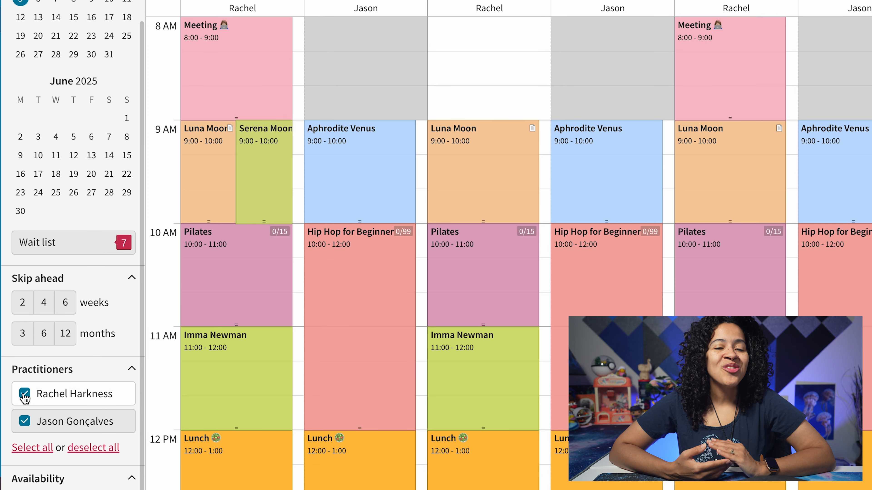
pyautogui.click(25, 398)
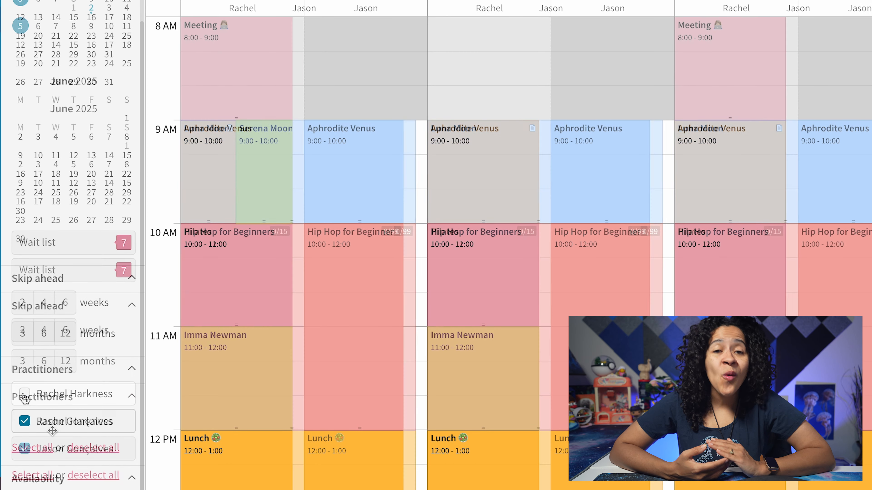
pyautogui.moveTo(56, 421); pyautogui.dragTo(52, 448)
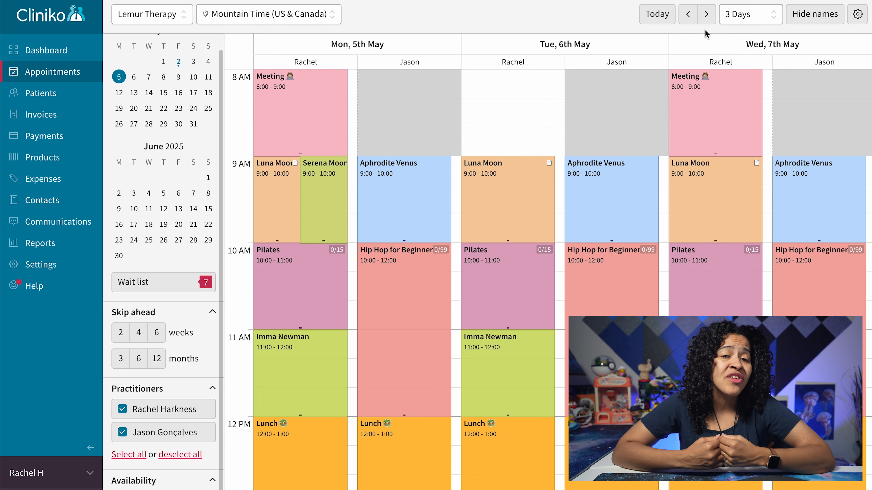
# Switch the calendar to the 1 Day view and turn on Smart 1 day view to leave out practitioners who aren't working.
pyautogui.click(748, 15)
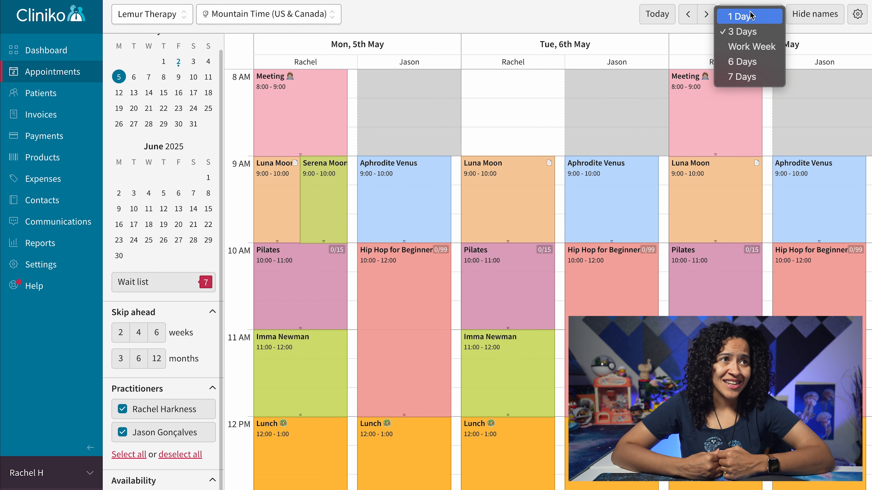
pyautogui.click(750, 16)
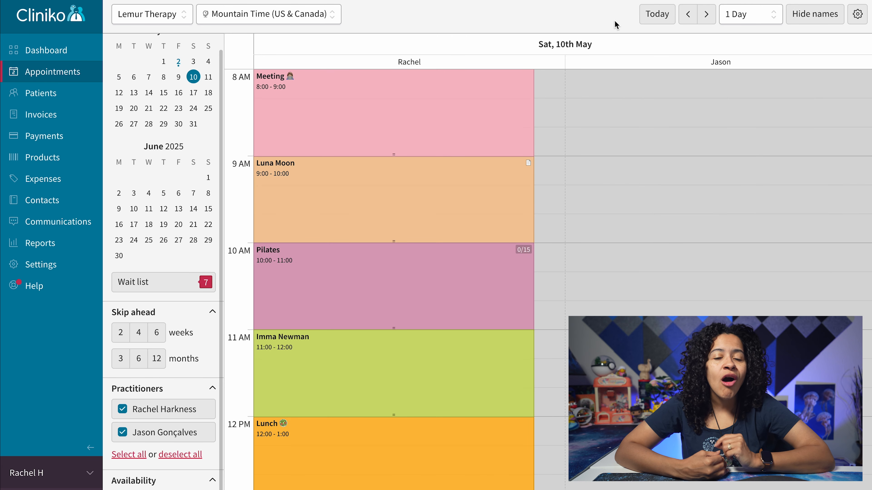
pyautogui.click(858, 15)
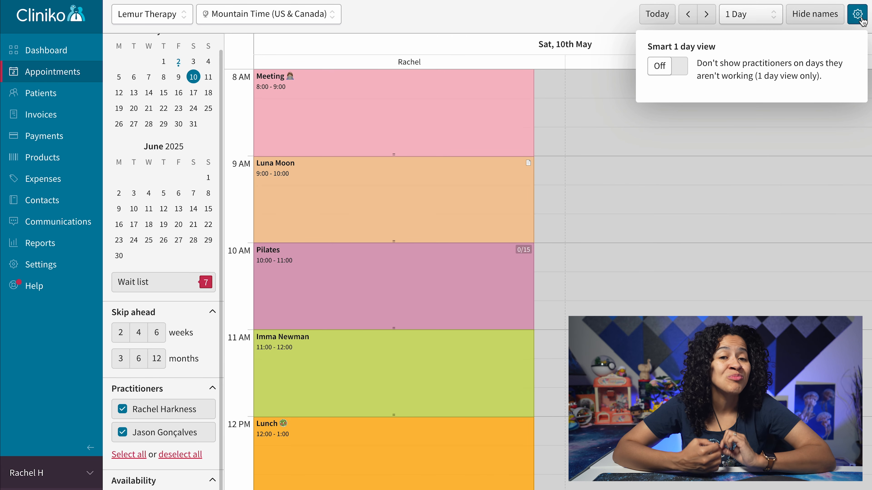
pyautogui.click(662, 71)
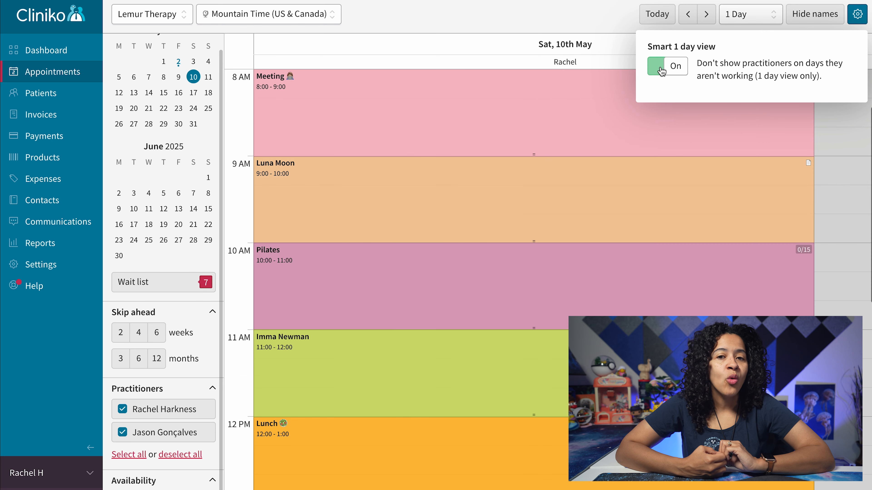
pyautogui.click(610, 22)
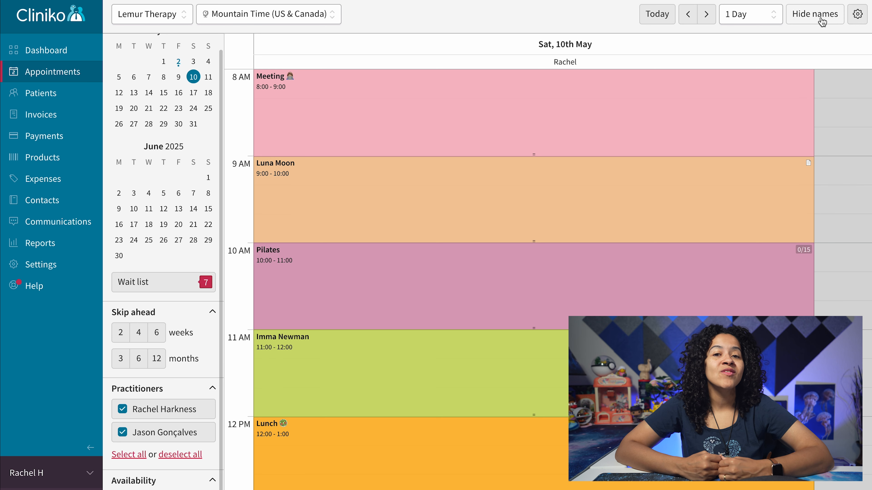
# Hide the patient names on the calendar and show them again, and skip the calendar ahead by two weeks.
pyautogui.click(815, 14)
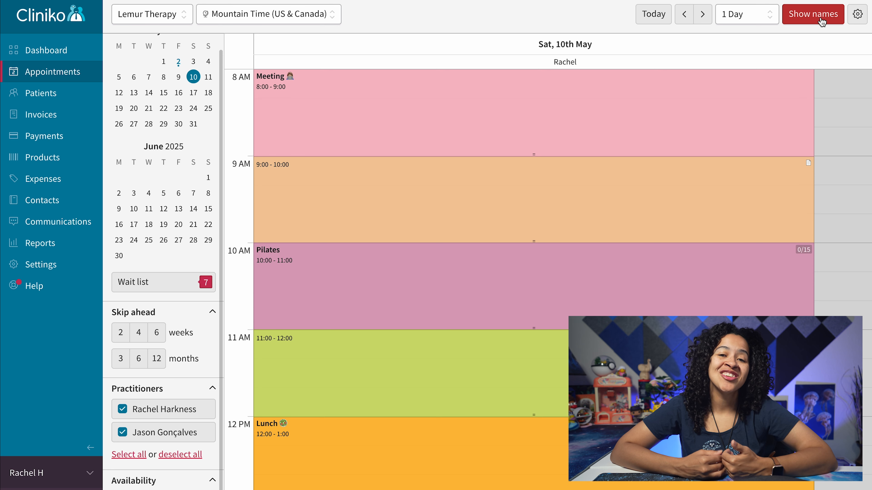
pyautogui.click(822, 21)
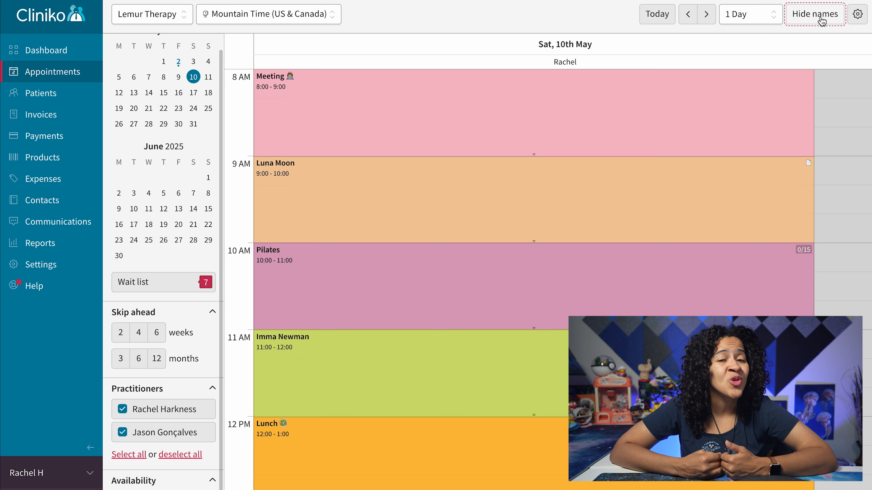
pyautogui.press('2')
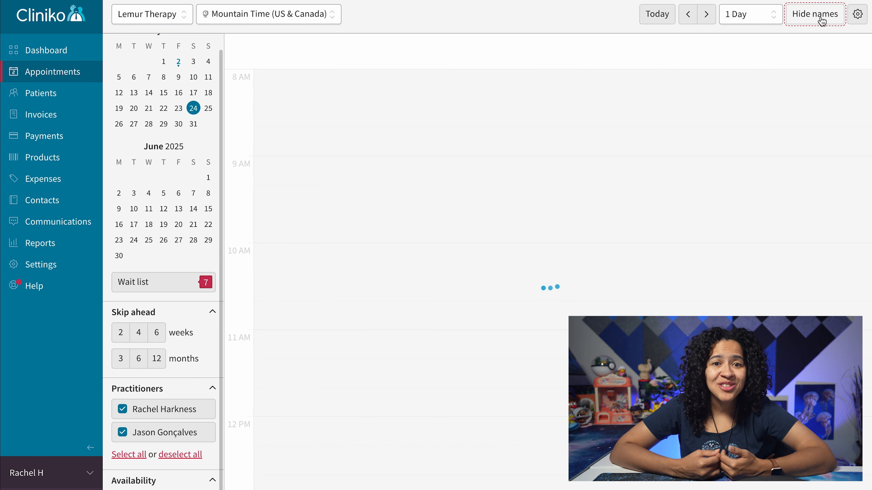
pyautogui.press('w')
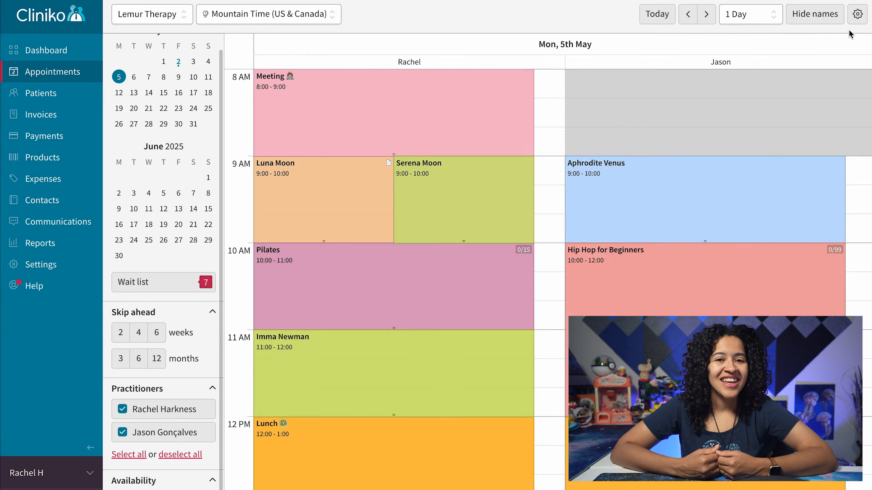
# Hide the patient names on the one-day calendar and open the keyboard shortcuts overview.
pyautogui.press('h')
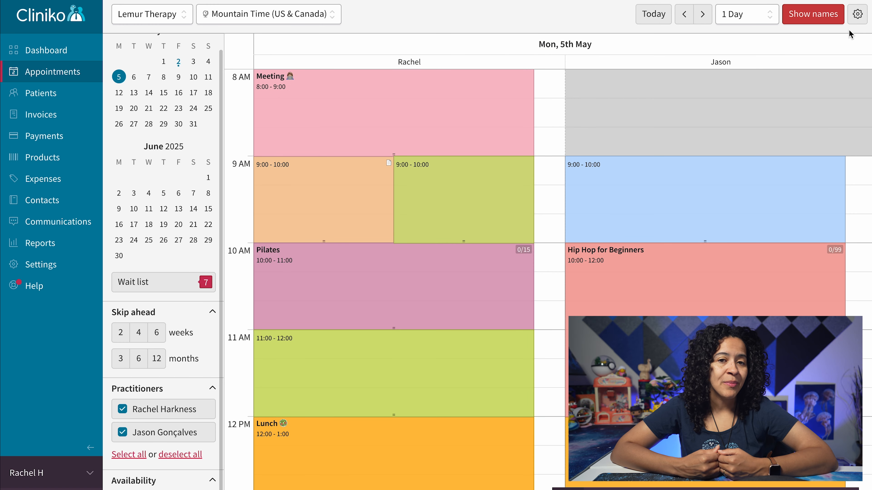
pyautogui.hotkey('shift', '/')
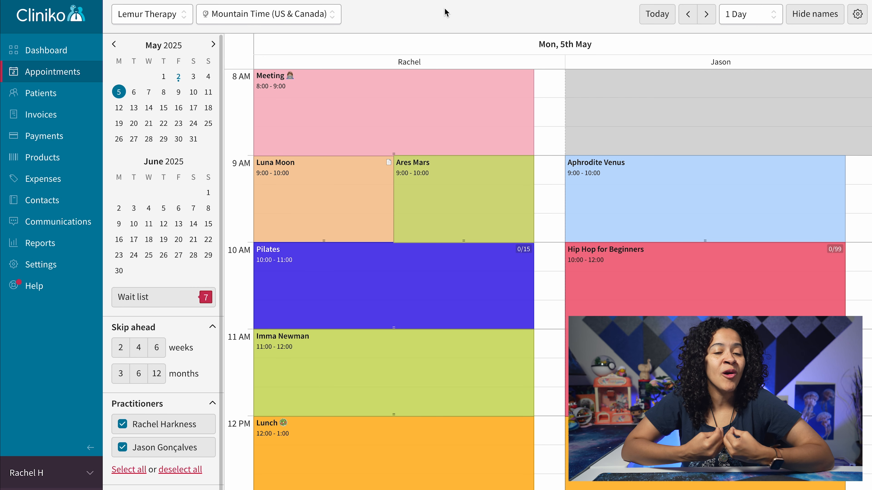
# Append ?view=list to the appointments page address to open the appointments as a list.
pyautogui.moveTo(439, 1)
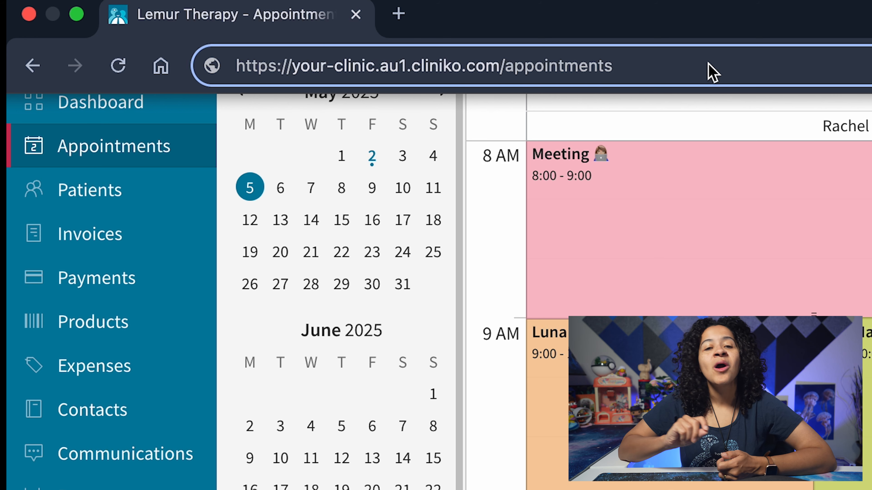
pyautogui.write('?vie')
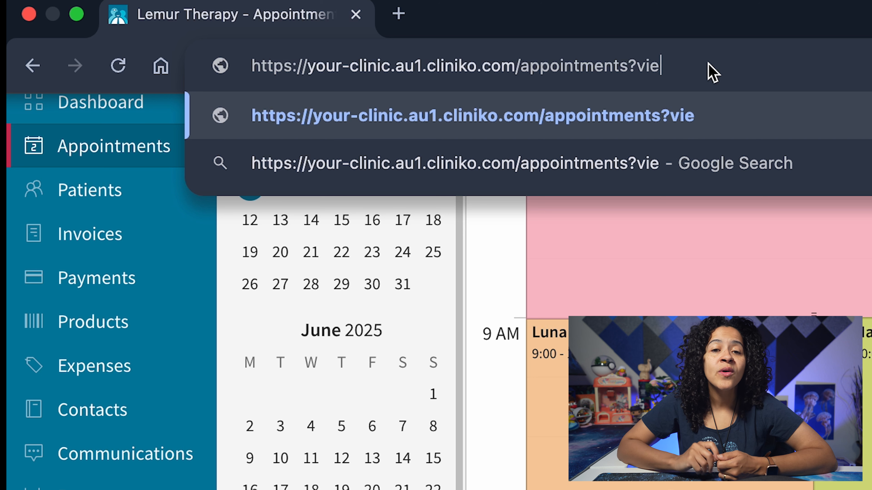
pyautogui.write('w=list')
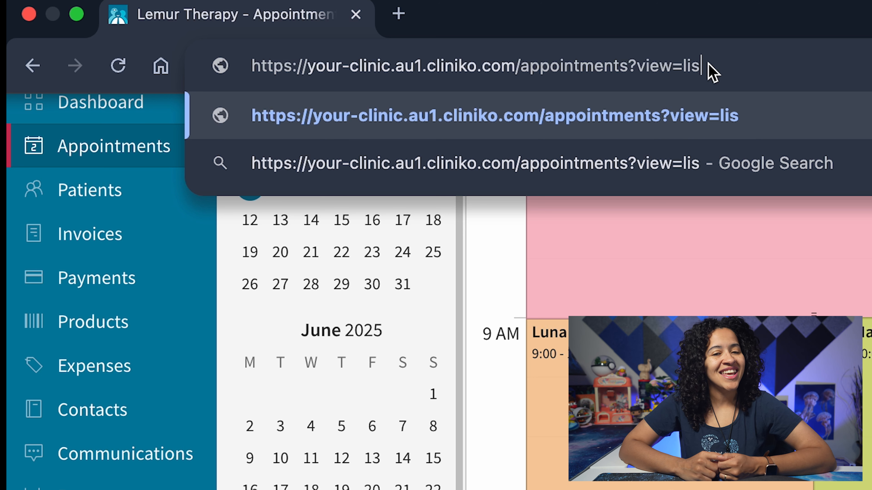